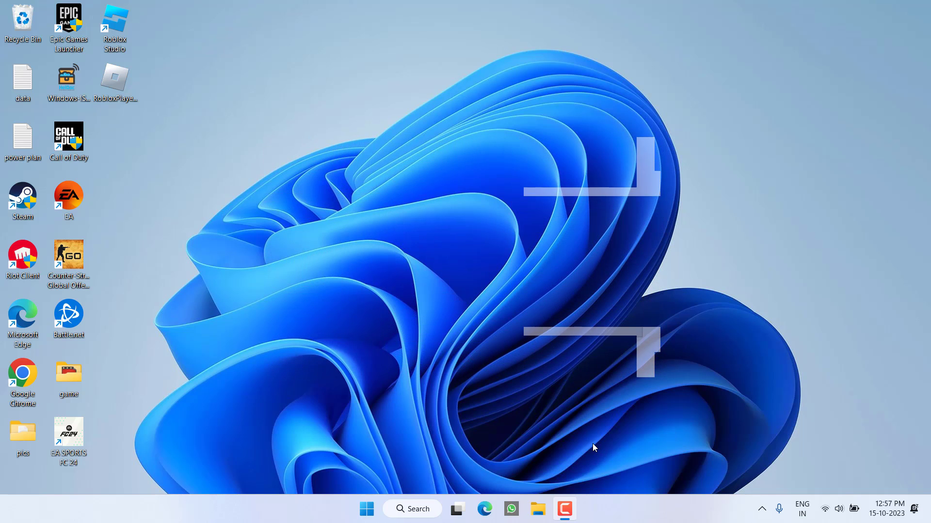
In Settings, go to Windows Update and open the Windows Insider Programme page.
key("super+i")
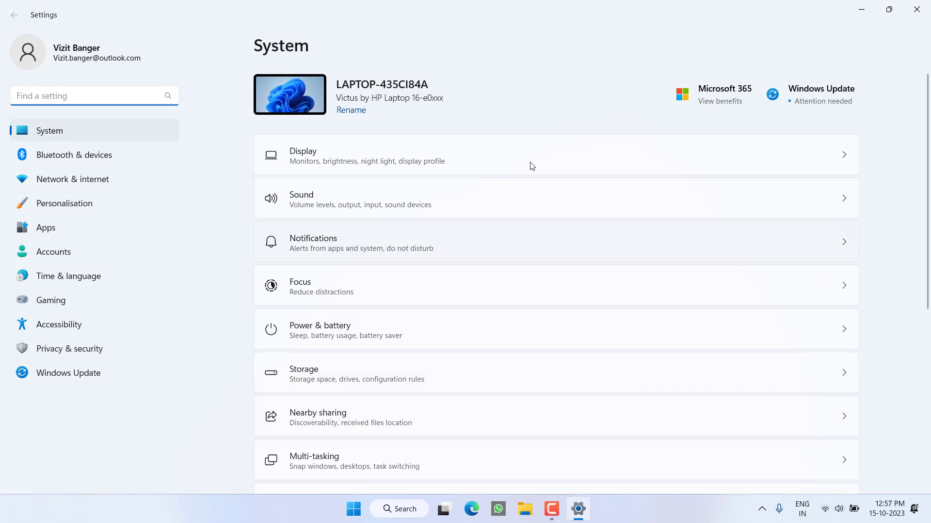
left_click(92, 379)
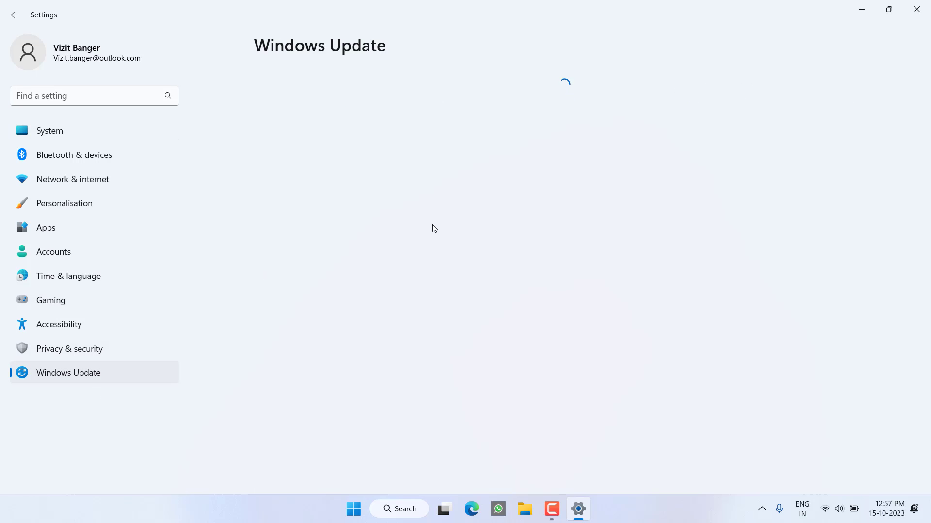
scroll(450, 219, "down", 8)
scroll(451, 218, "down", 10)
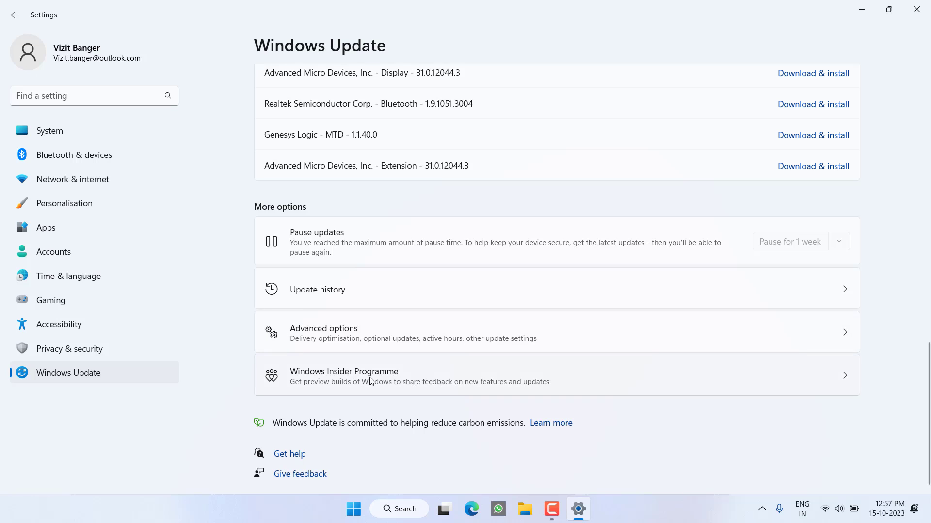
left_click(426, 381)
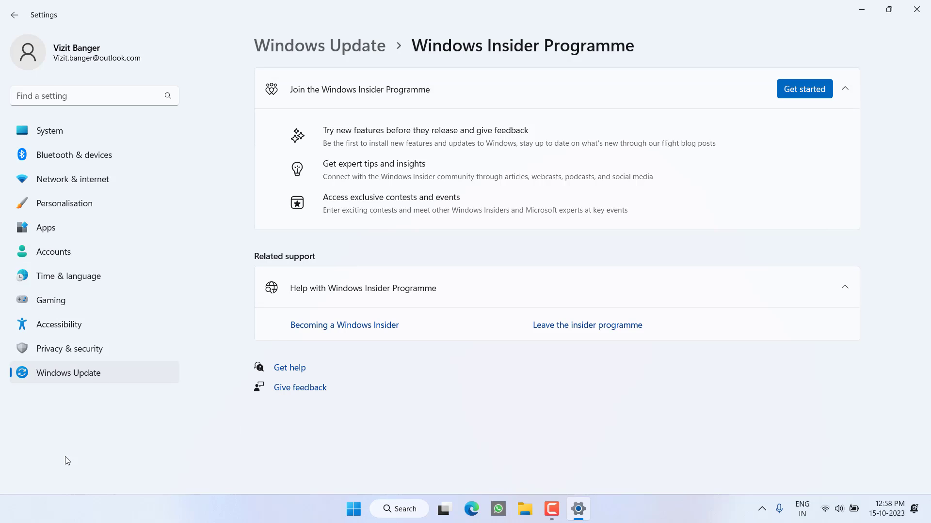
Set SafeSearch to Off under Privacy & security › Search permissions, then hide Settings to show the desktop.
left_click(90, 350)
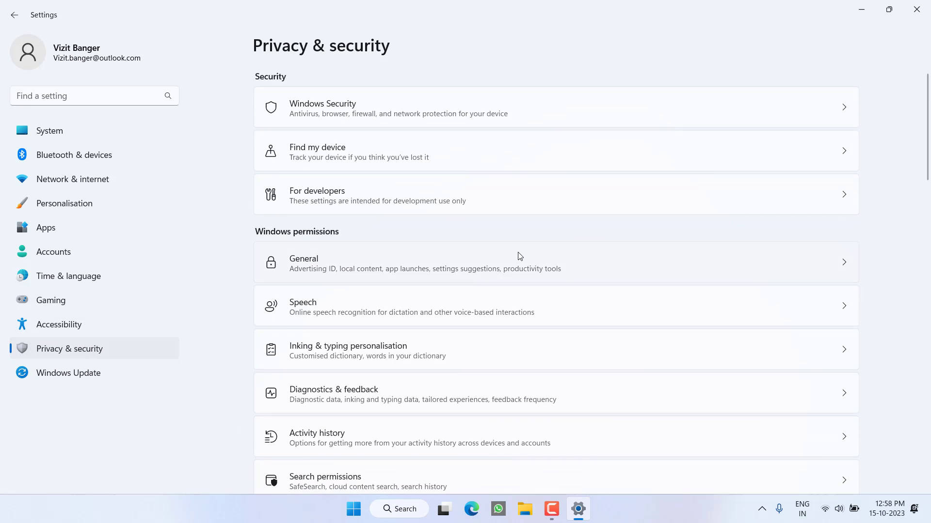
scroll(516, 254, "down", 5)
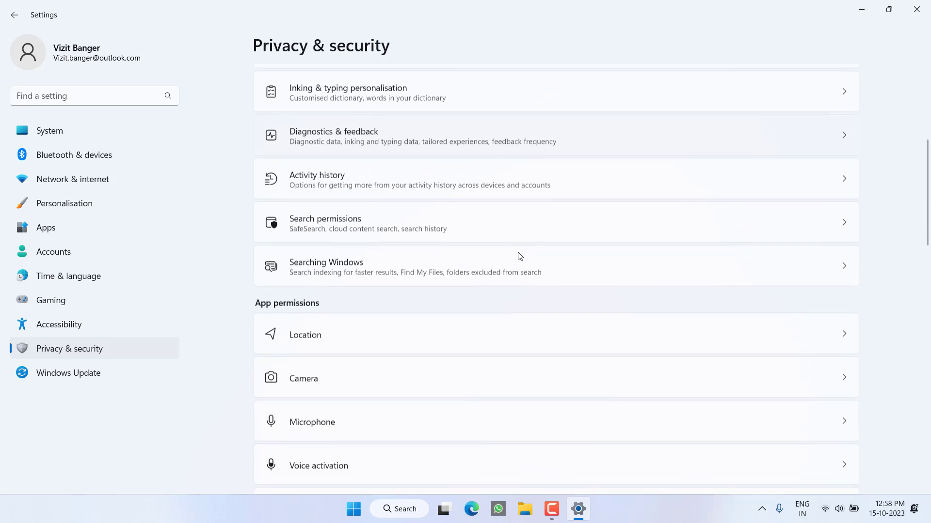
left_click(387, 225)
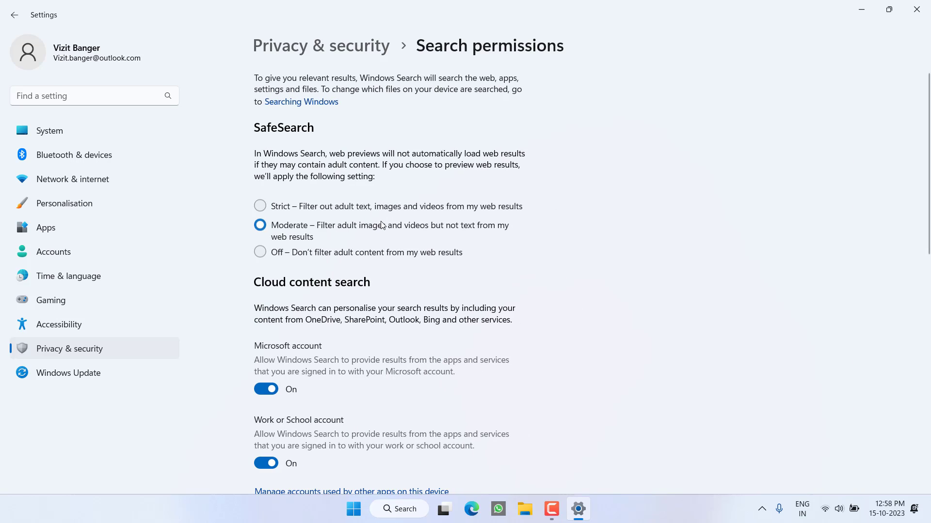
left_click(293, 254)
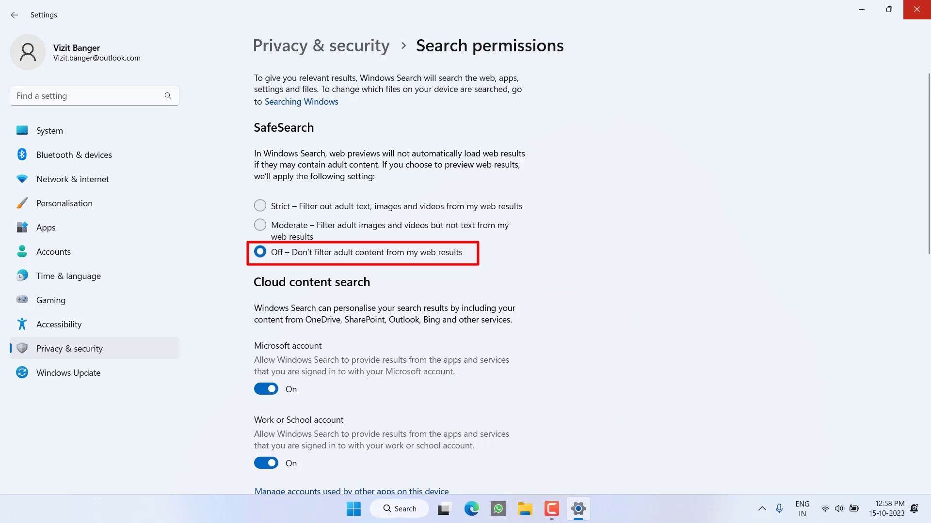
double_click(486, 5)
key("super+d")
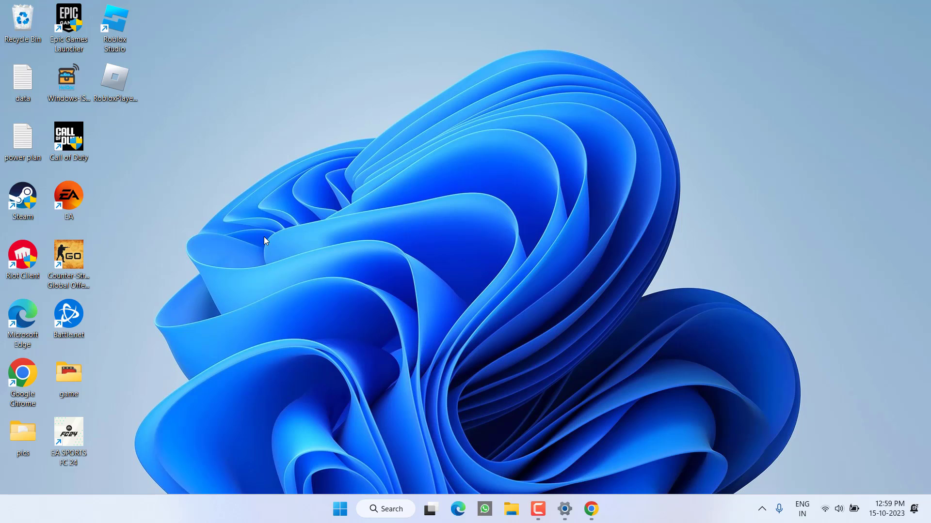
Enable 'Run this program as an administrator' in RobloxPlayerInstaller's Compatibility properties and apply it.
right_click(112, 90)
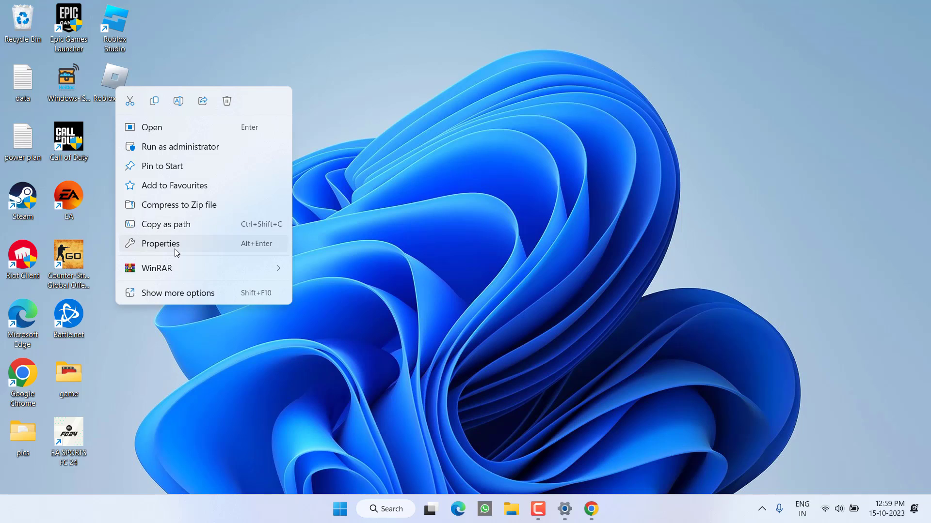
left_click(176, 251)
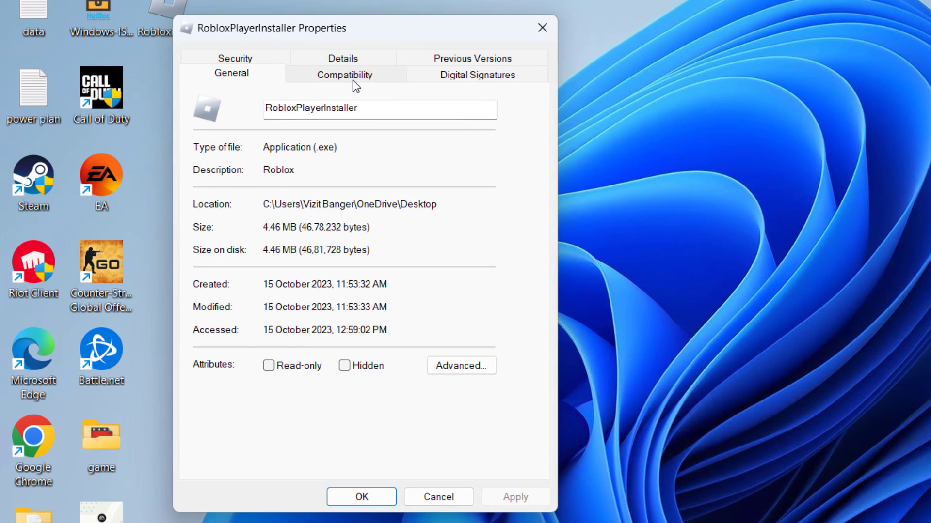
left_click(241, 133)
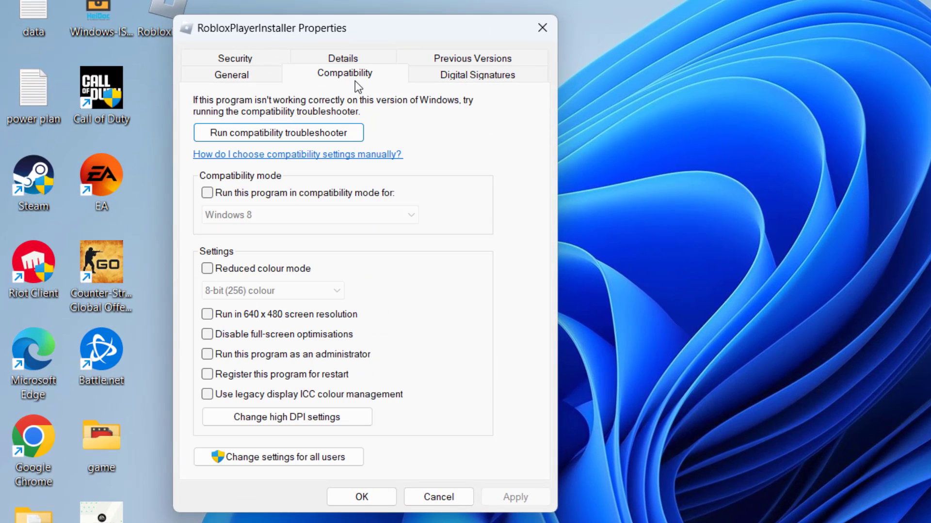
left_click(318, 355)
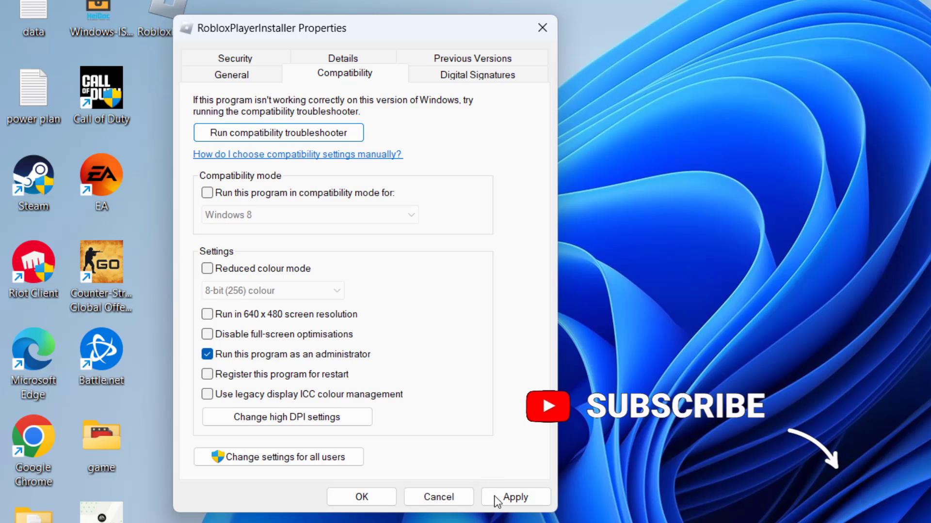
left_click(515, 497)
left_click(361, 497)
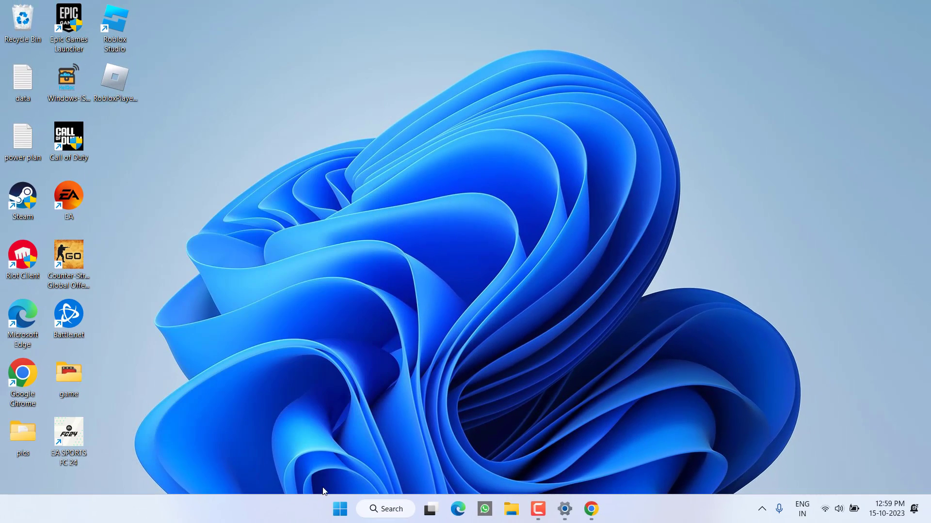
Switch off Real-time protection in Windows Security's Virus & threat protection settings, then minimise the window.
left_click(340, 508)
type("windows")
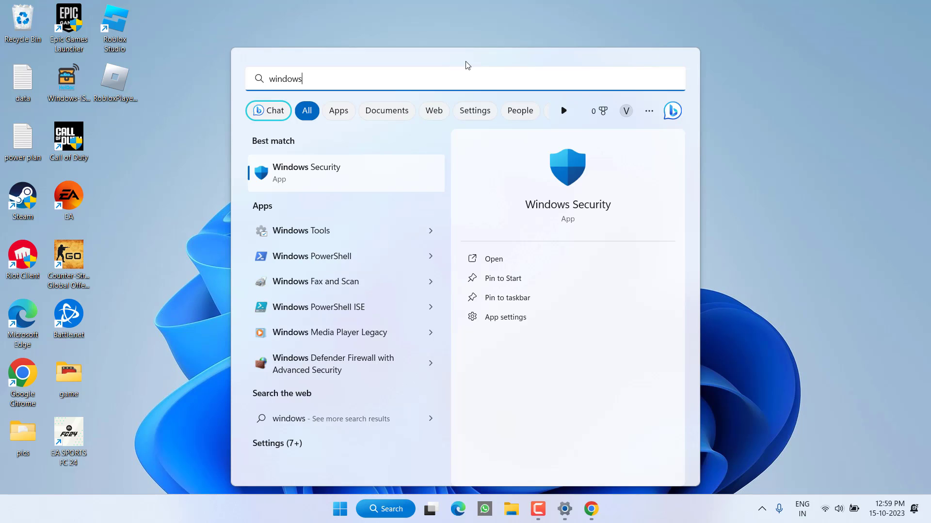
left_click(582, 174)
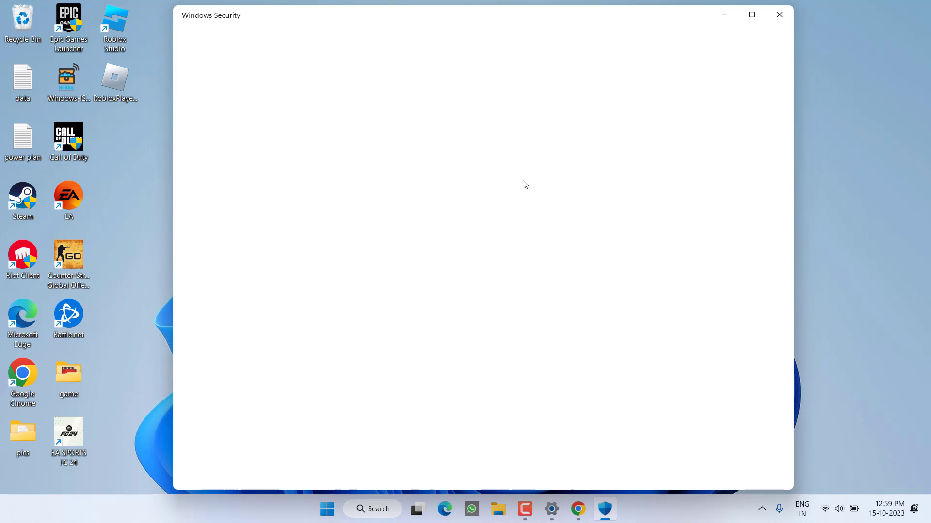
left_click(458, 220)
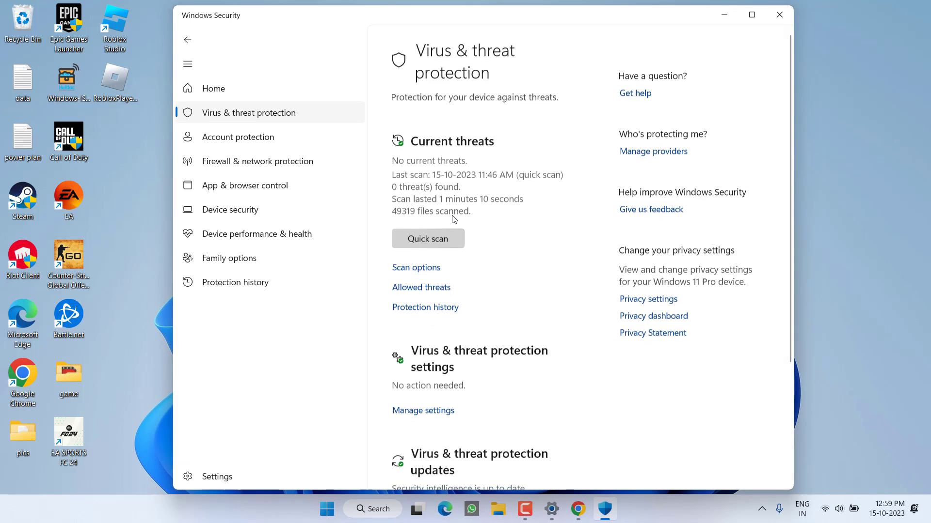
scroll(452, 226, "down", 3)
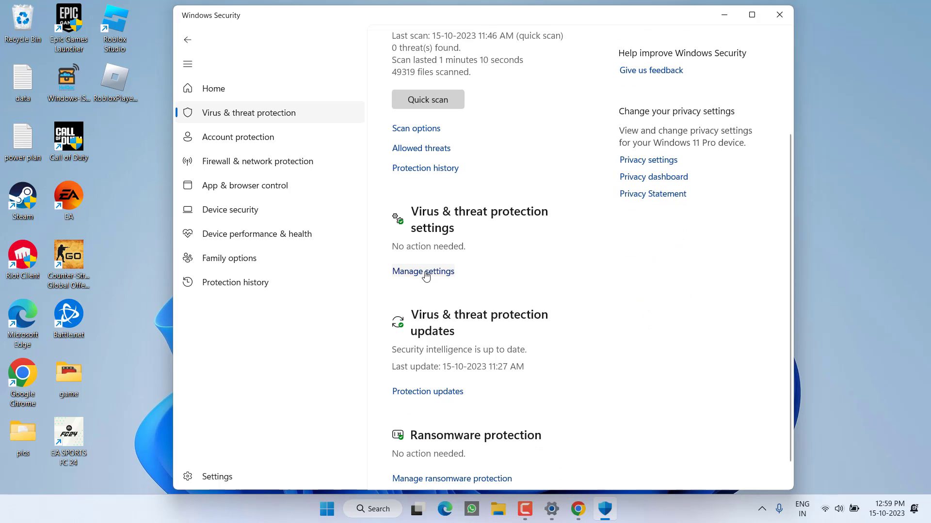
left_click(426, 272)
left_click(403, 235)
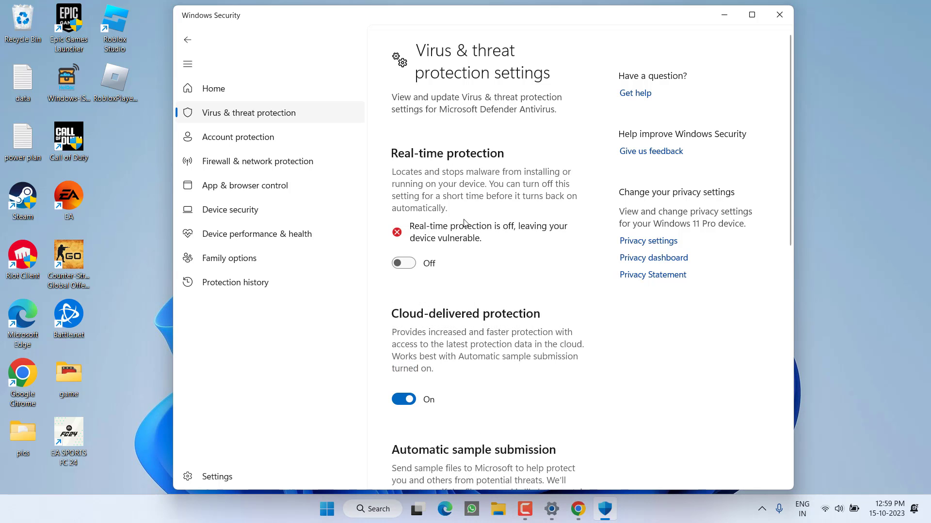
left_click(725, 15)
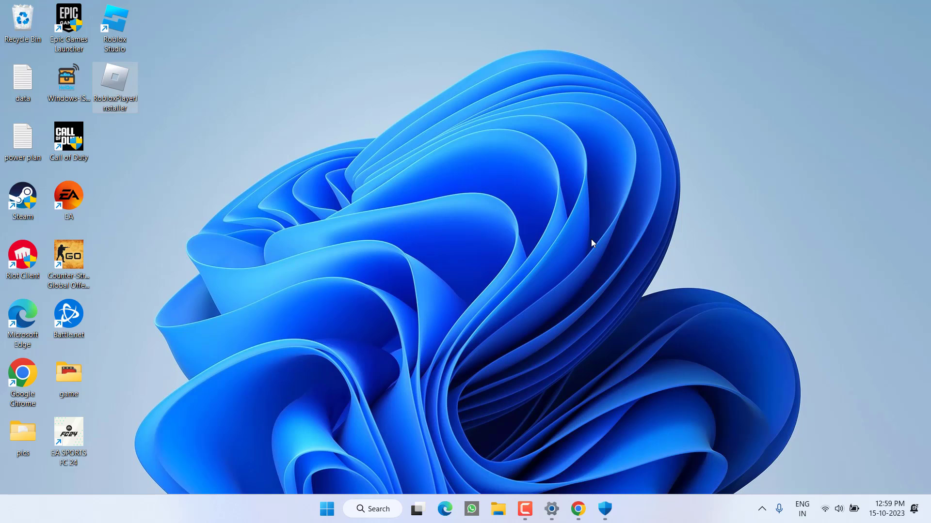
Open Task Manager from the taskbar and end the Roblox Game Client process.
left_click(284, 332)
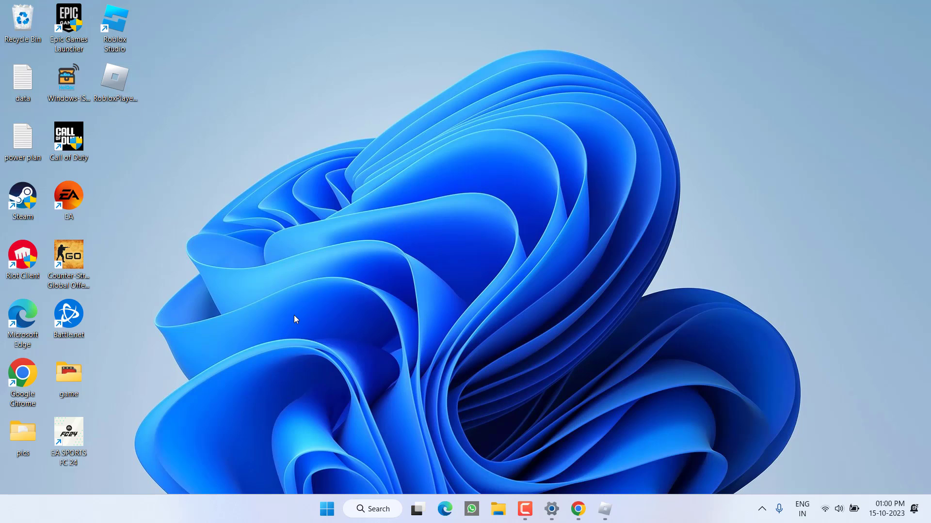
right_click(272, 502)
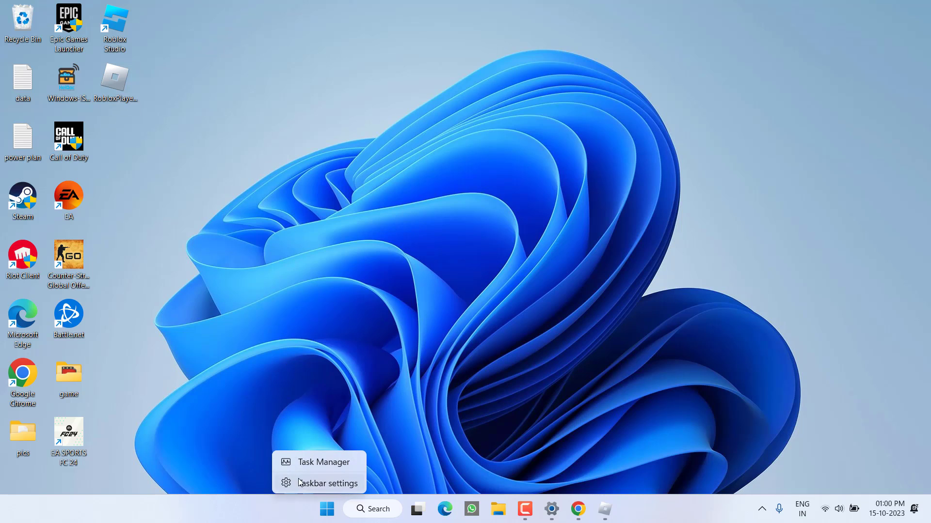
left_click(325, 466)
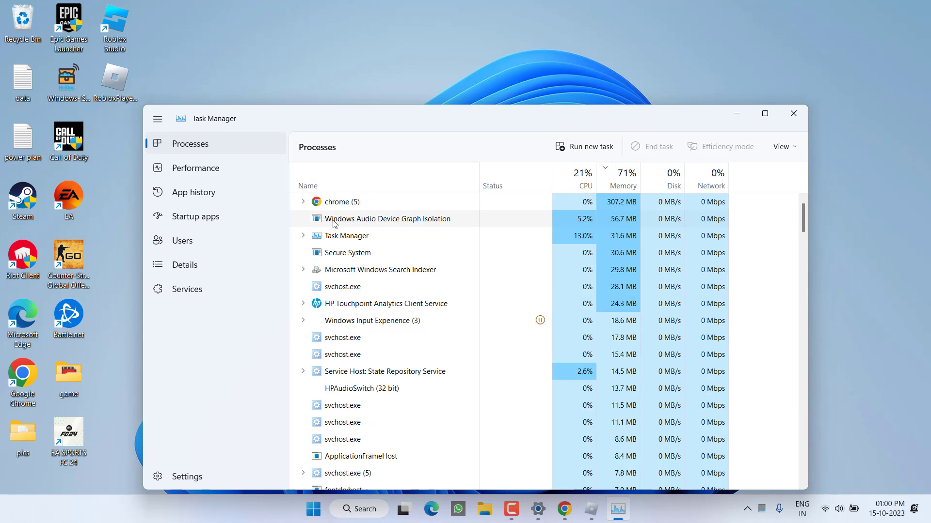
left_click(348, 209)
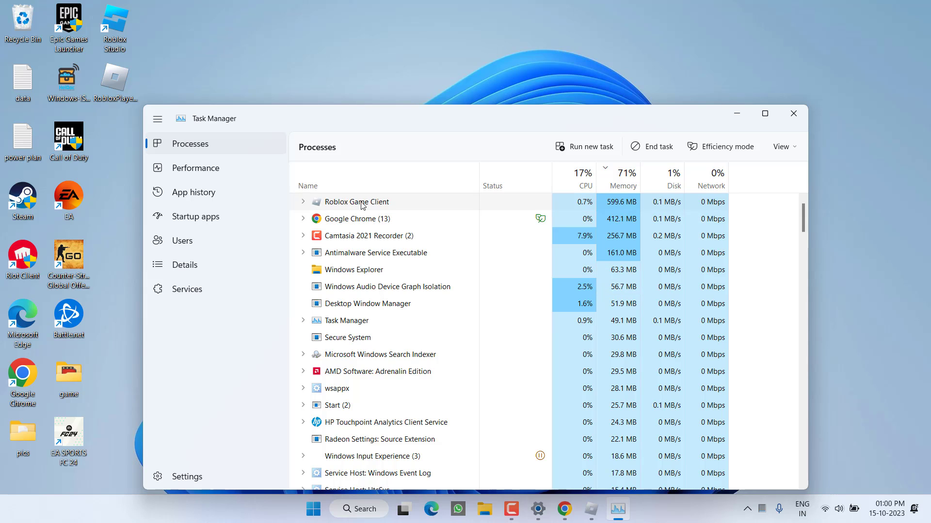
right_click(361, 206)
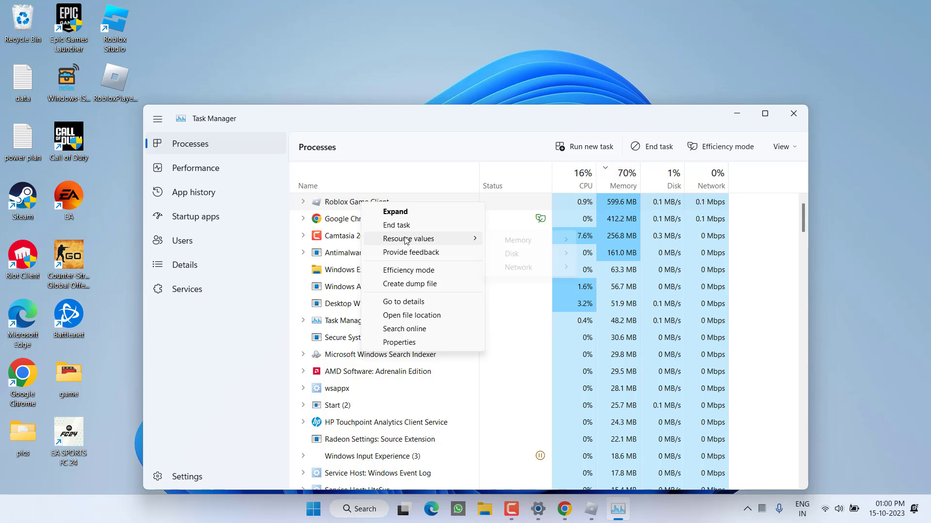
left_click(387, 225)
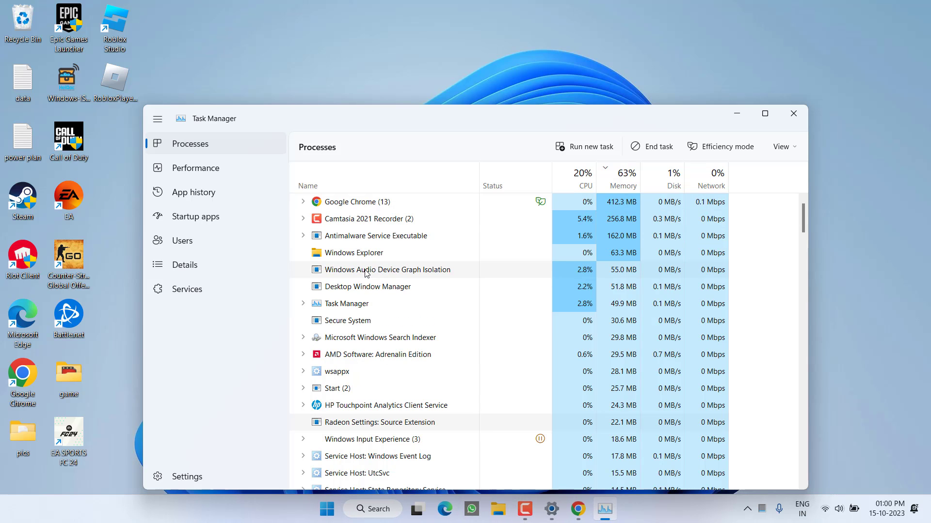
scroll(366, 273, "down", 2)
scroll(347, 291, "down", 15)
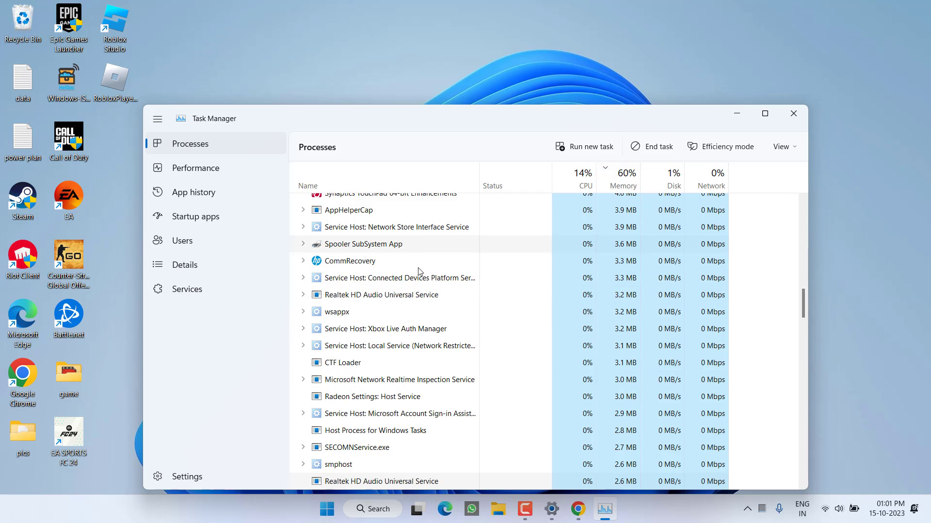
Close Task Manager, then download and save RobloxPlayerLauncher.exe (2.0 MB) in Chrome and minimise it.
left_click(793, 113)
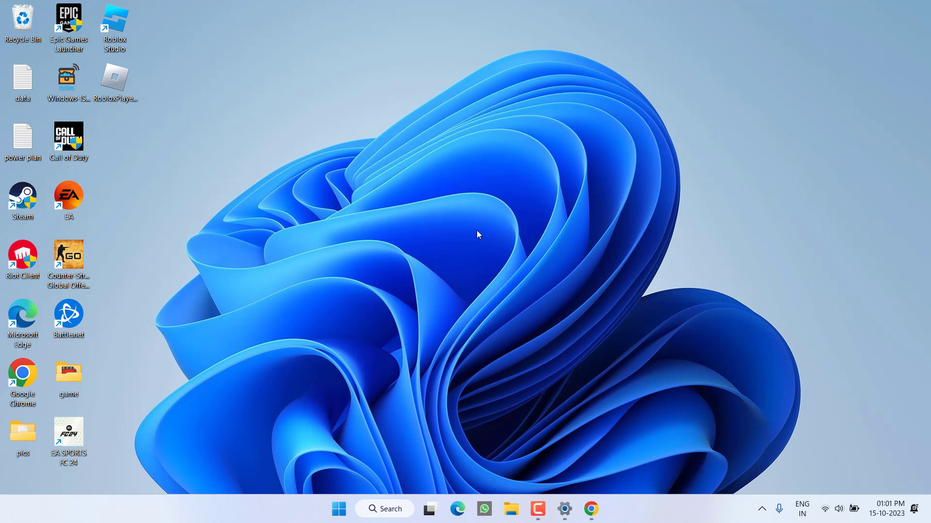
left_click(591, 509)
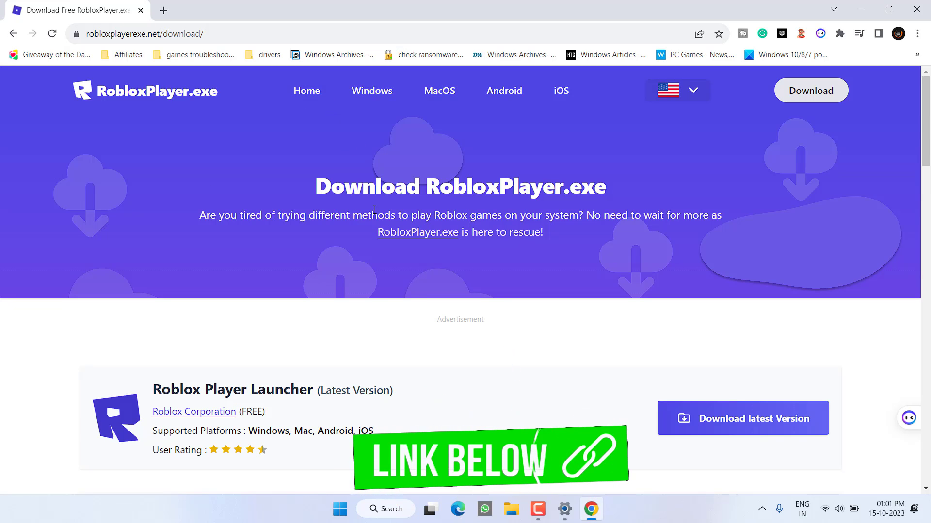
scroll(412, 196, "down", 1)
scroll(411, 196, "down", 3)
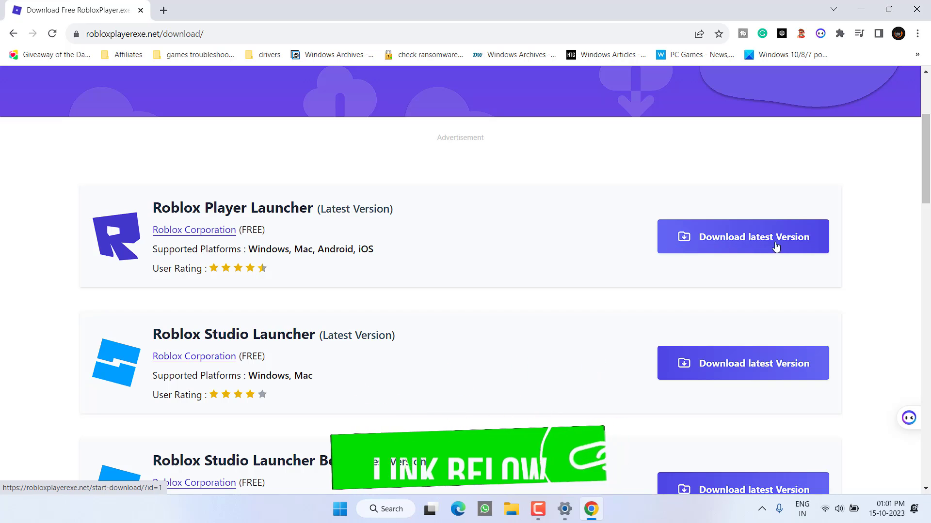
left_click(757, 248)
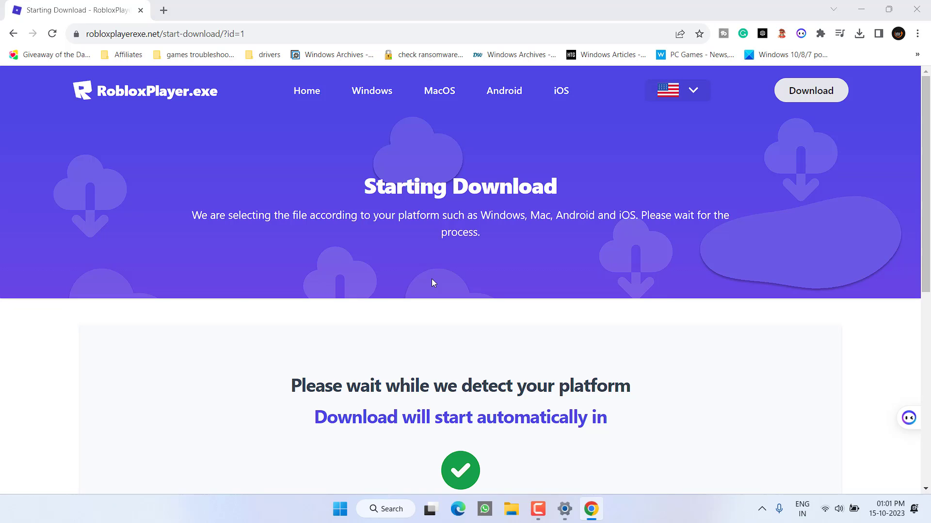
left_click(595, 366)
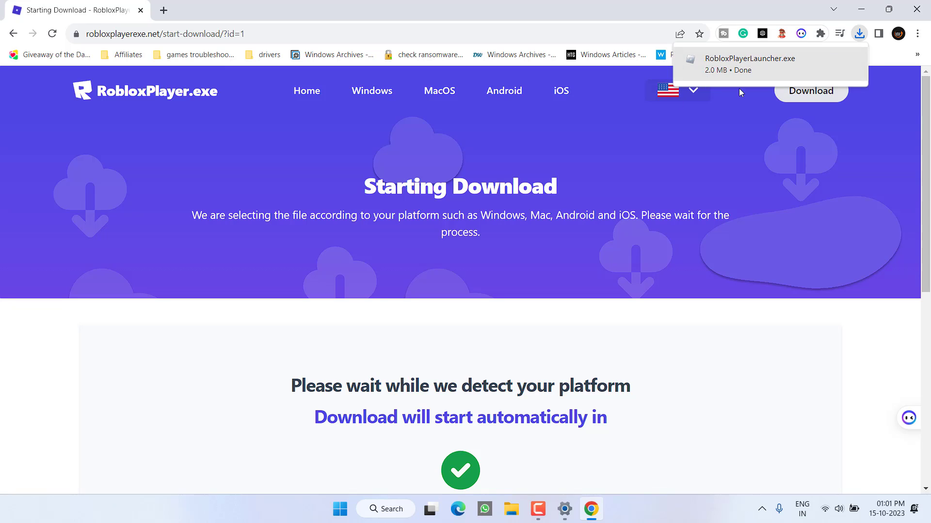
key("super+d")
Enable 'Run this program as an administrator' on the RobloxPlayerLauncher shortcut, then dismiss the Roblox installed message.
right_click(122, 162)
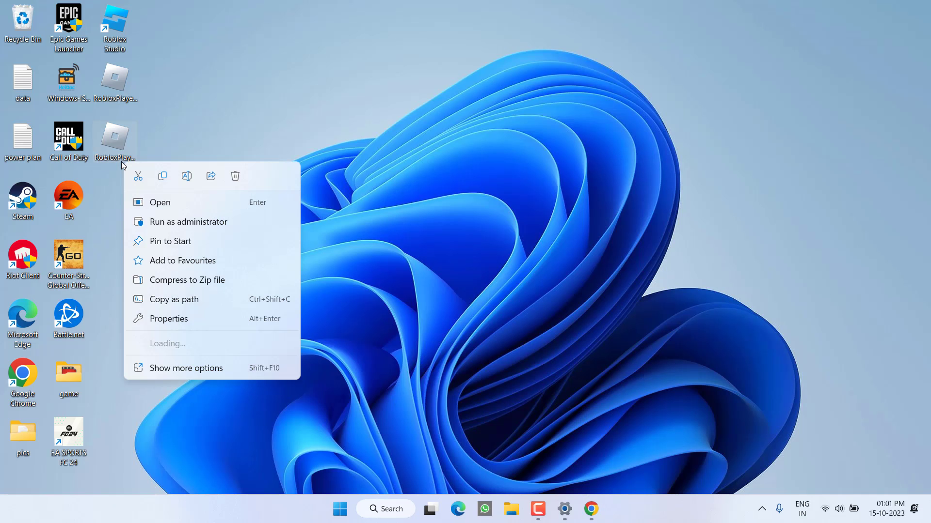
left_click(183, 321)
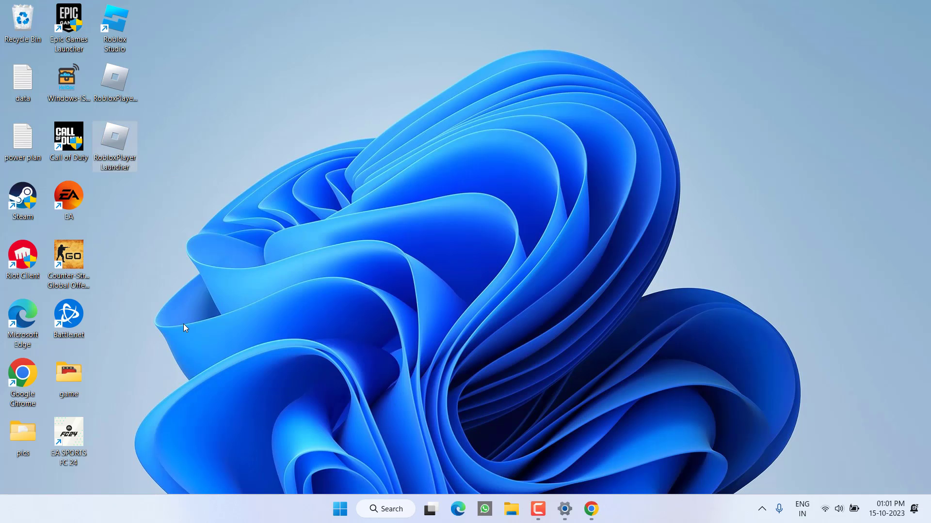
left_click(248, 192)
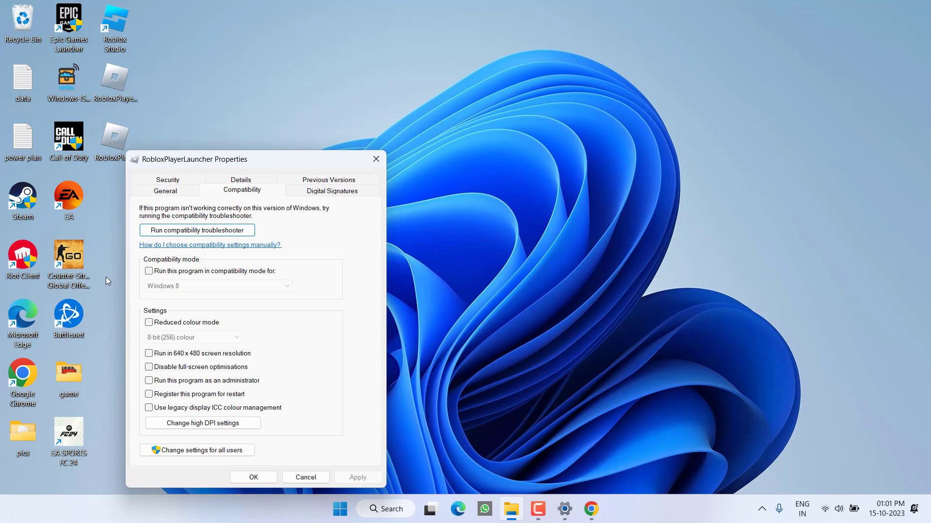
left_click(216, 382)
left_click(357, 478)
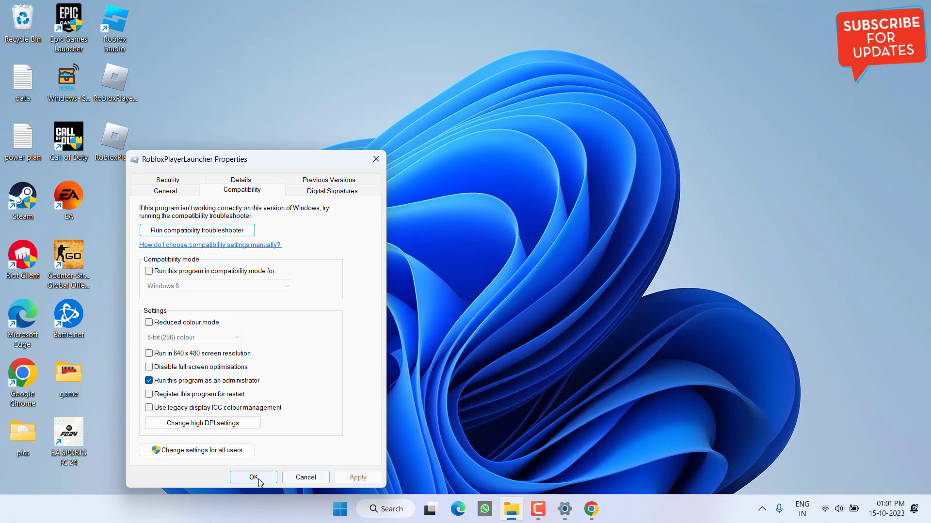
left_click(255, 477)
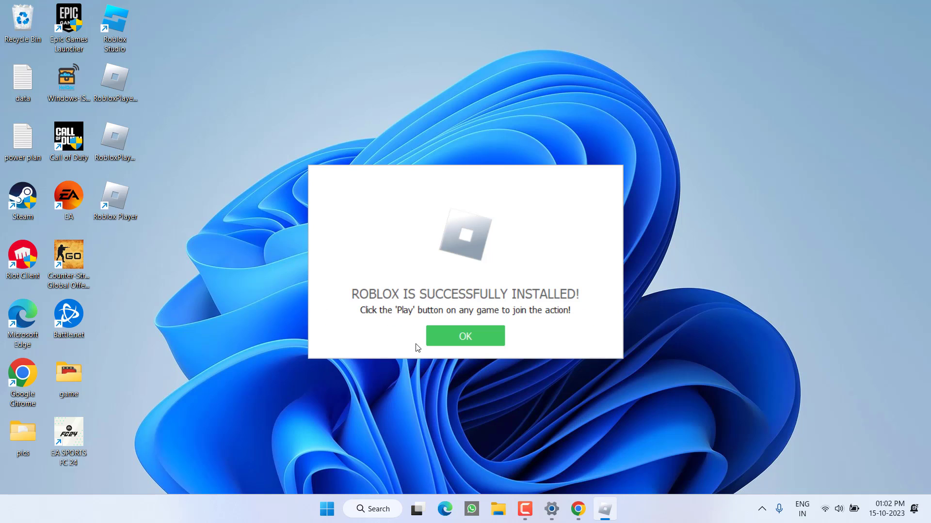
left_click(465, 339)
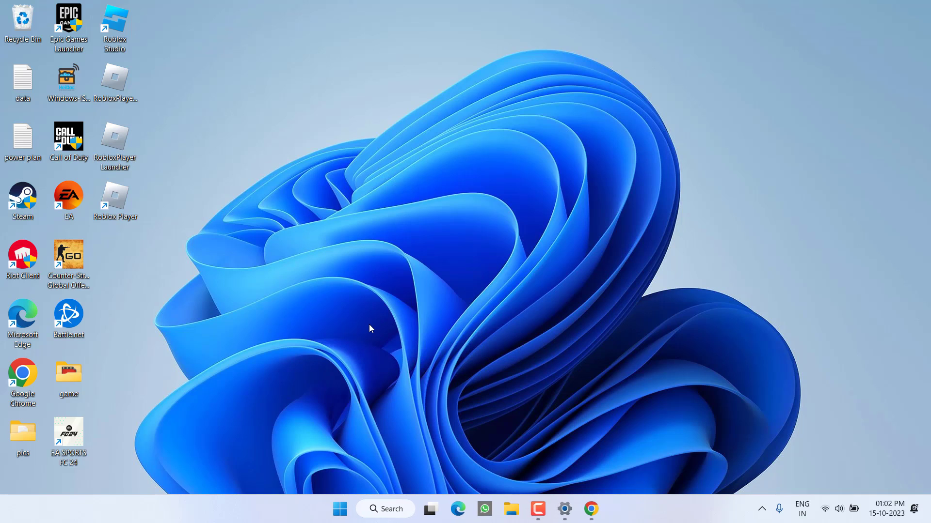
Open the %localappdata% folder through the Run dialog.
right_click(339, 509)
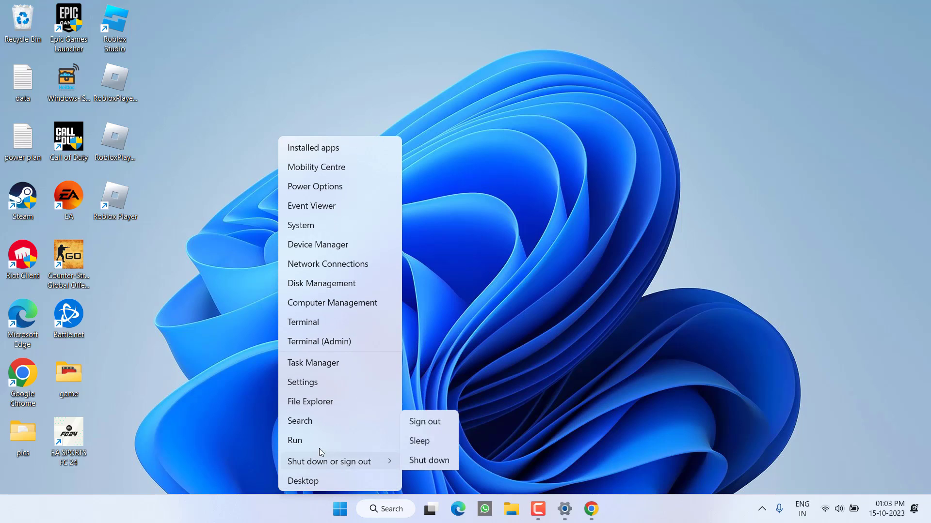
left_click(317, 444)
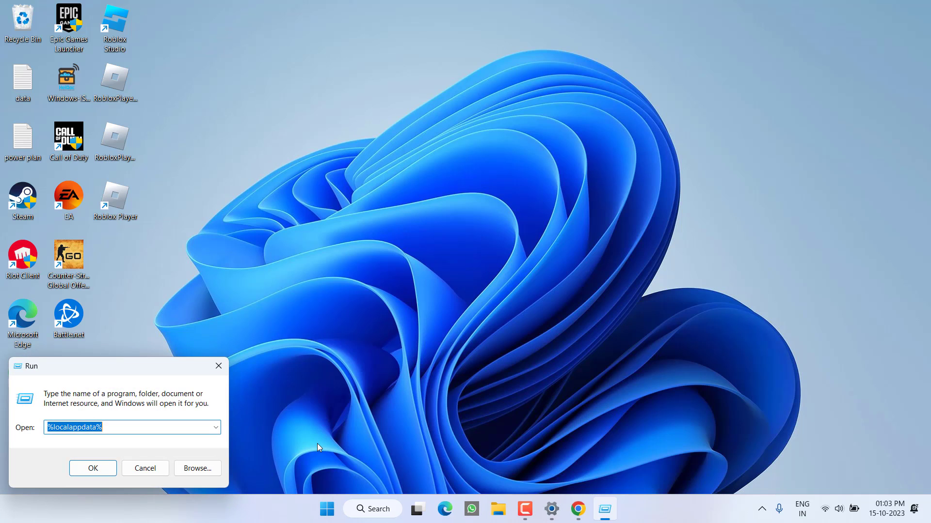
type("%")
key("Down")
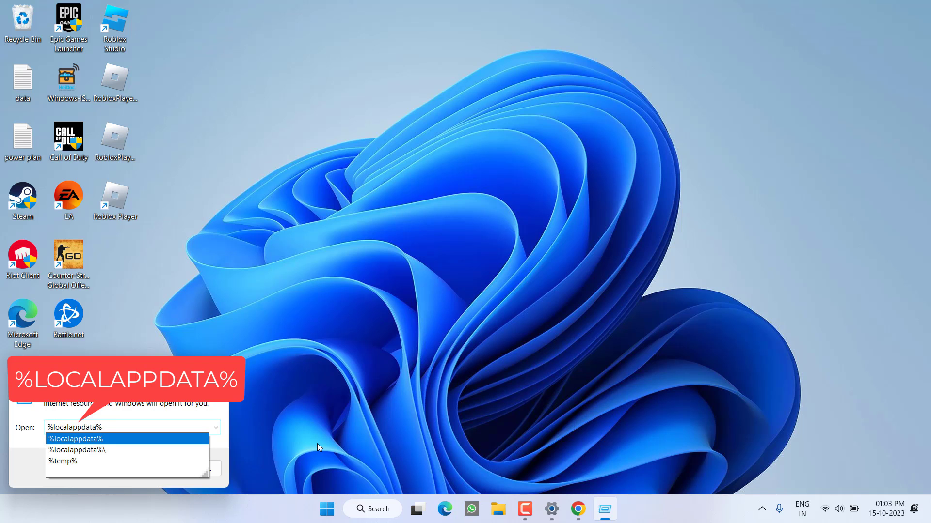
key("Return")
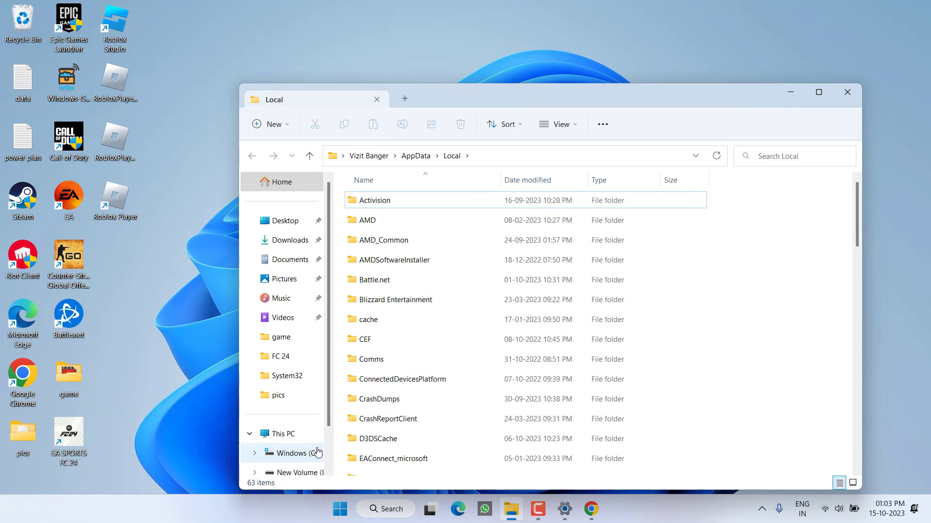
Delete the Roblox folder from AppData\Local and close File Explorer.
key("c")
key("r")
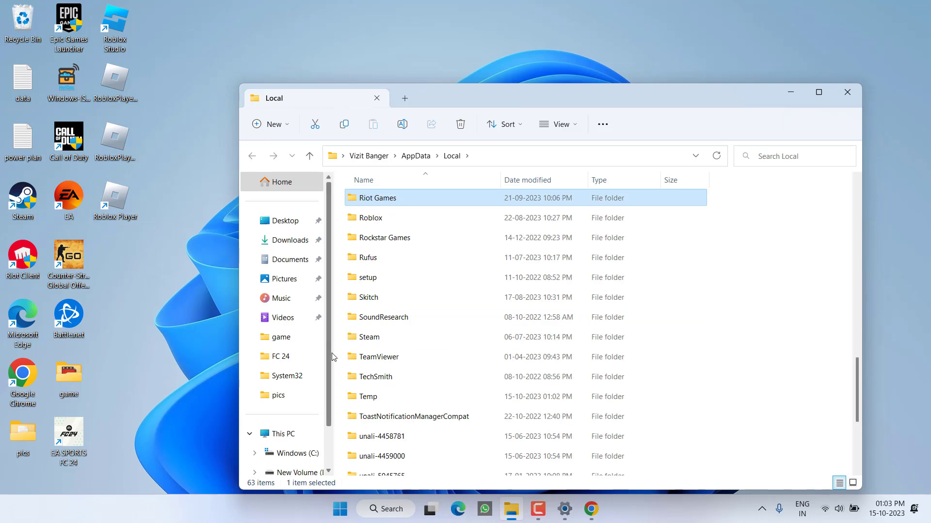
left_click(410, 223)
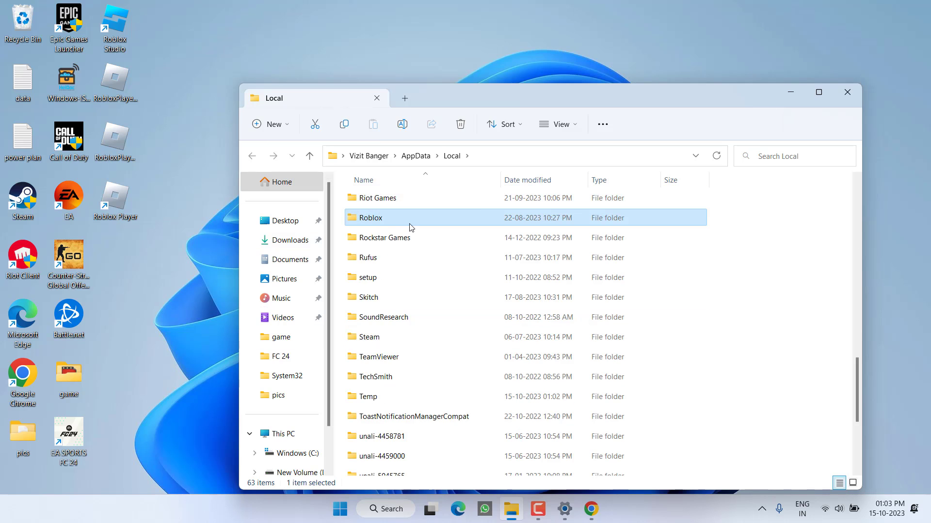
right_click(380, 220)
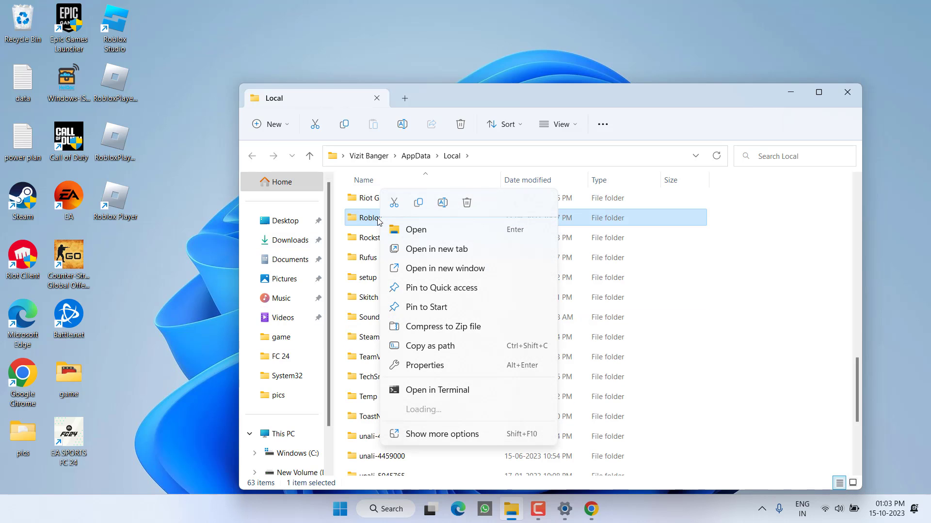
left_click(472, 203)
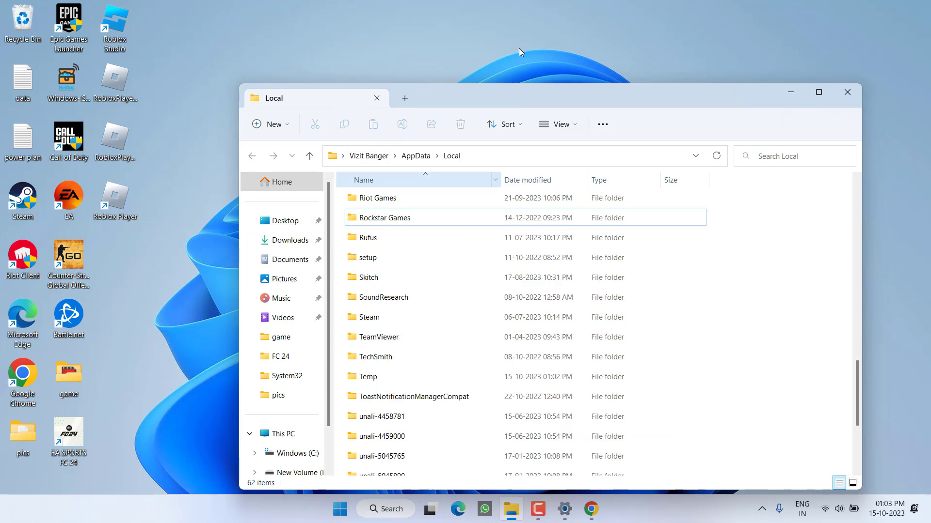
left_click(847, 95)
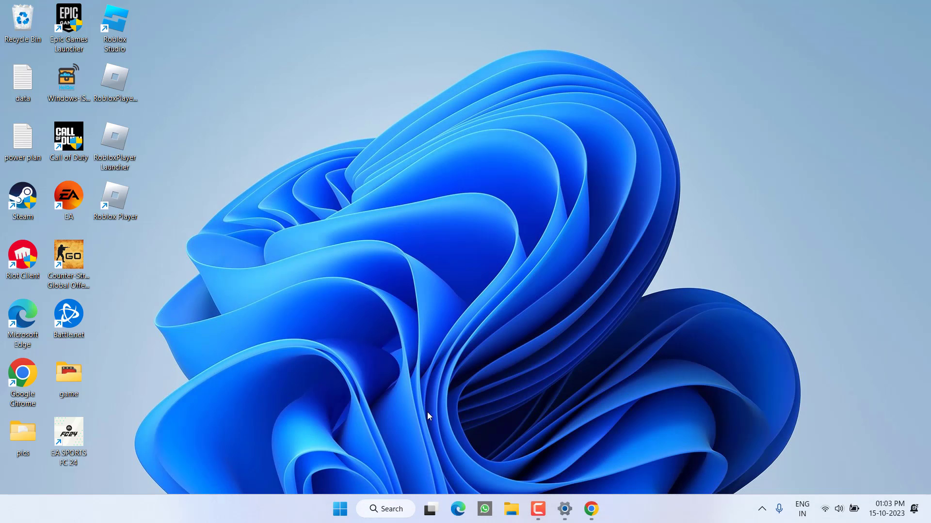
Minimise Chrome and run the RobloxPlayerLauncher shortcut as administrator.
left_click(587, 500)
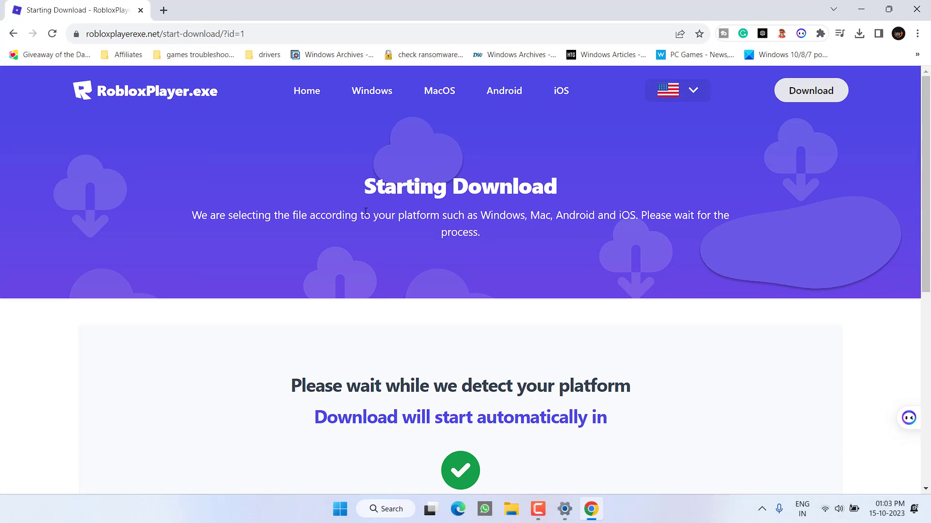
left_click(861, 9)
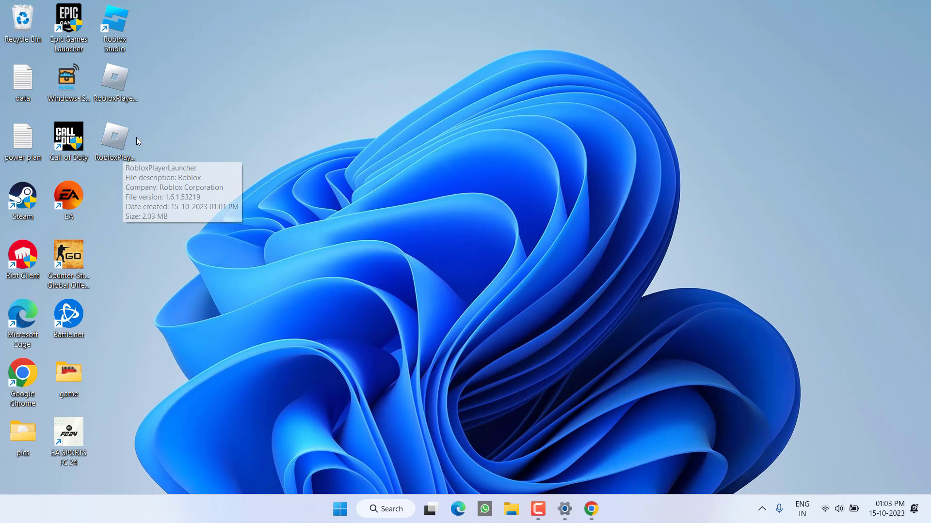
right_click(119, 138)
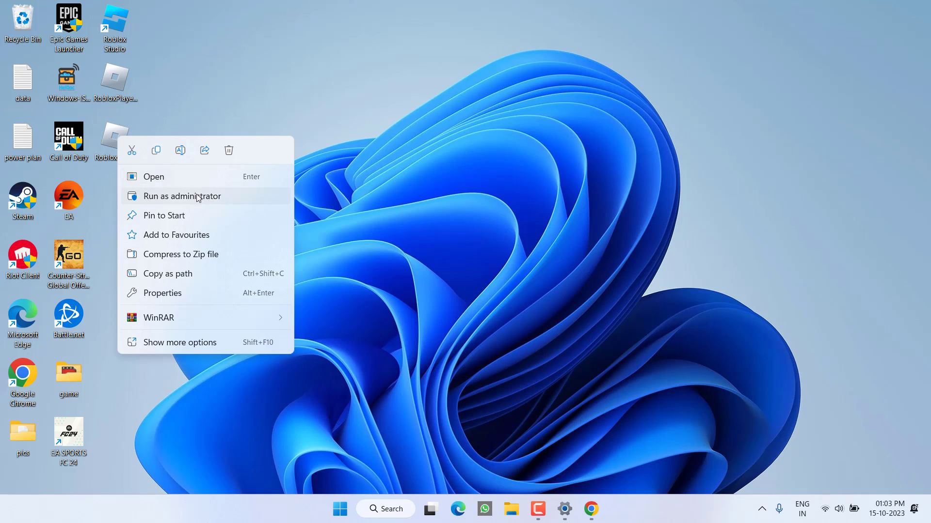
left_click(212, 197)
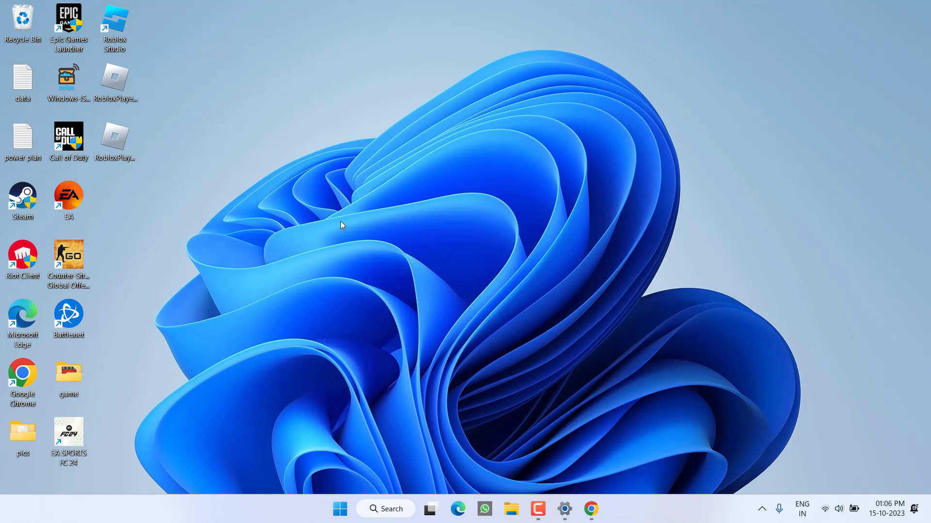
Open Roblox Studio's file location and check the version-7e90e3915b344435 folder before returning to Versions.
right_click(116, 25)
left_click(183, 102)
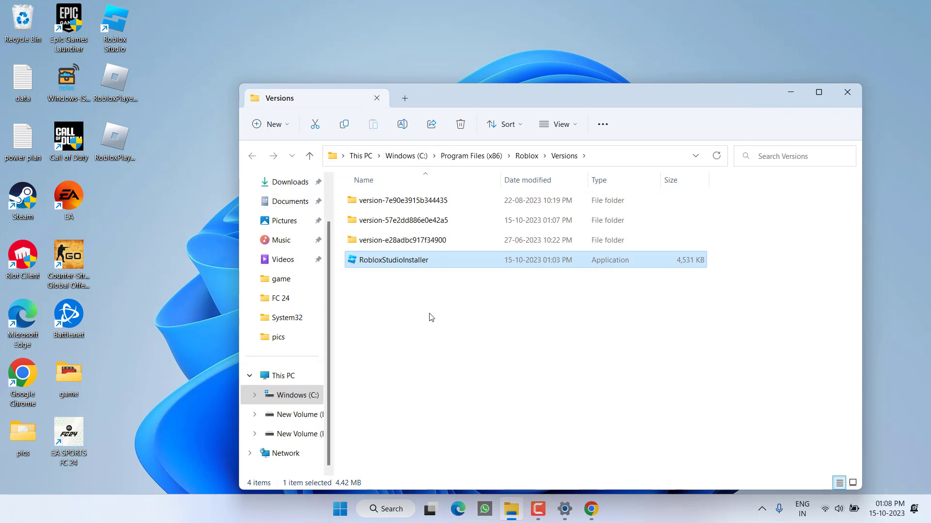
left_click(425, 315)
left_click(422, 201)
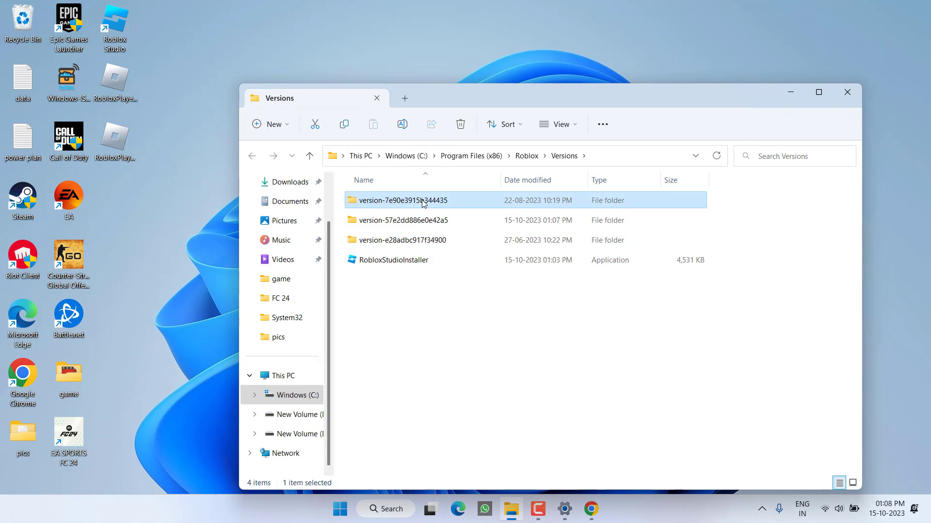
double_click(406, 203)
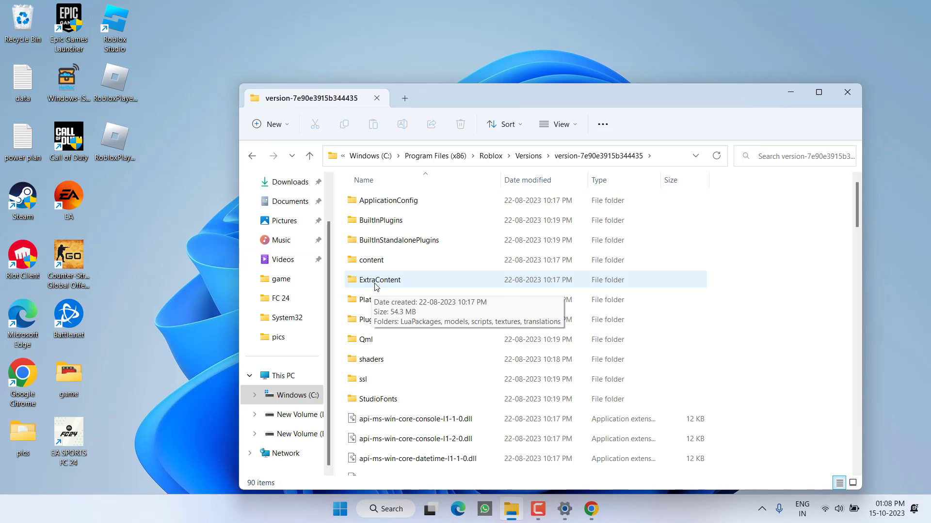
key("r")
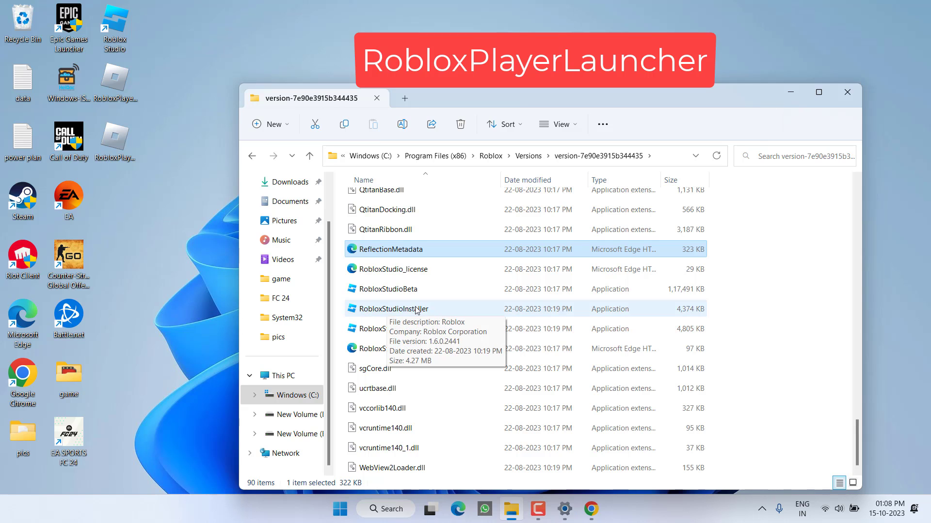
left_click(524, 160)
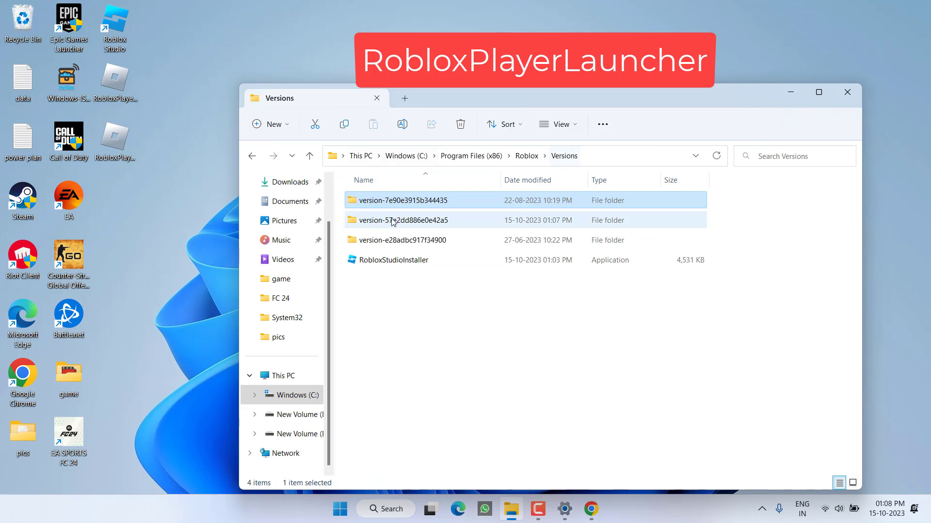
Run RobloxPlayerLauncher from version-57e2dd886e0e42a5, dismiss the install message, and close Explorer.
double_click(404, 223)
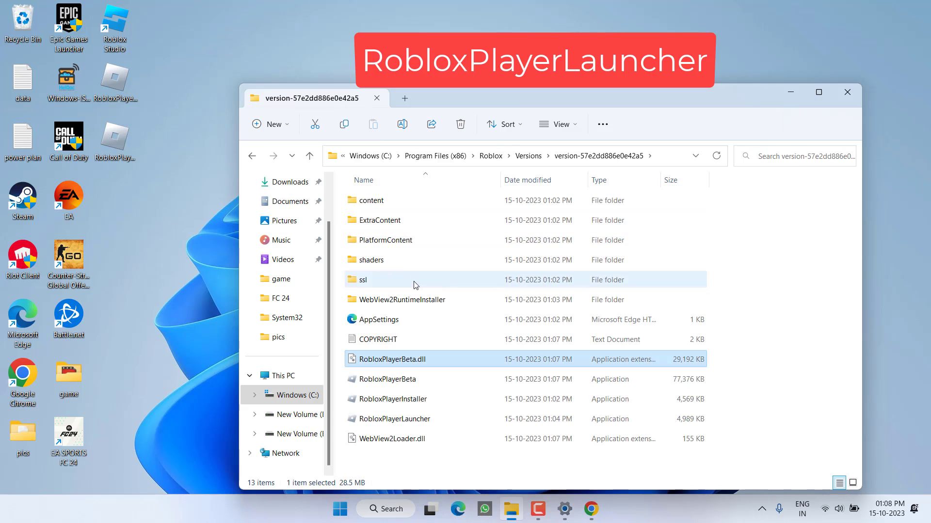
left_click(395, 425)
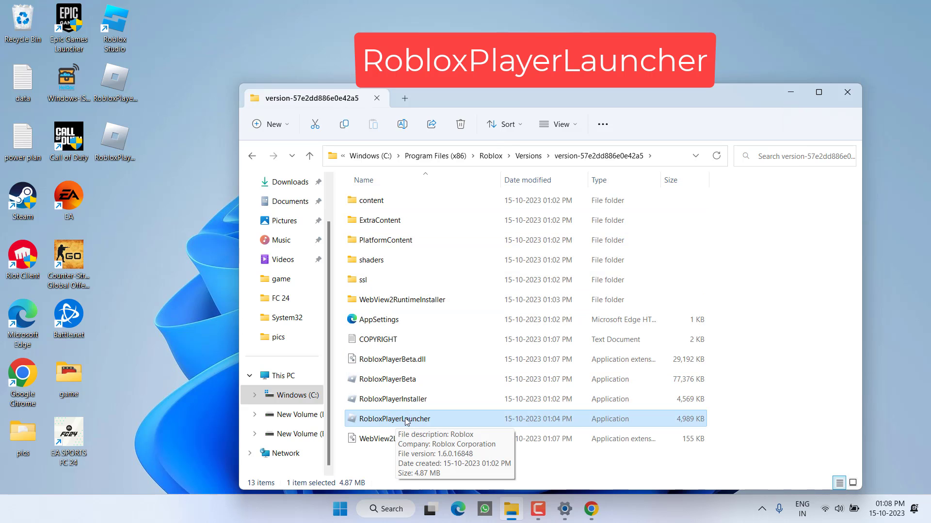
double_click(396, 419)
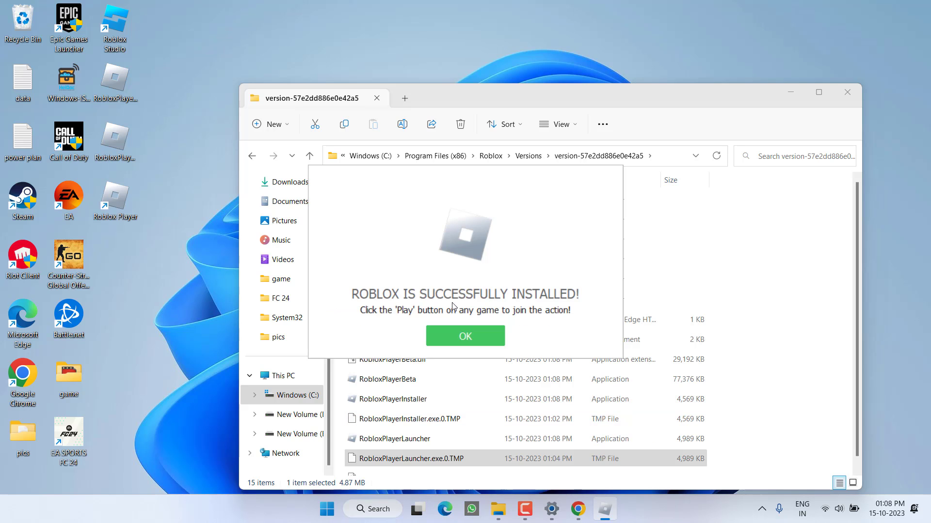
left_click(464, 337)
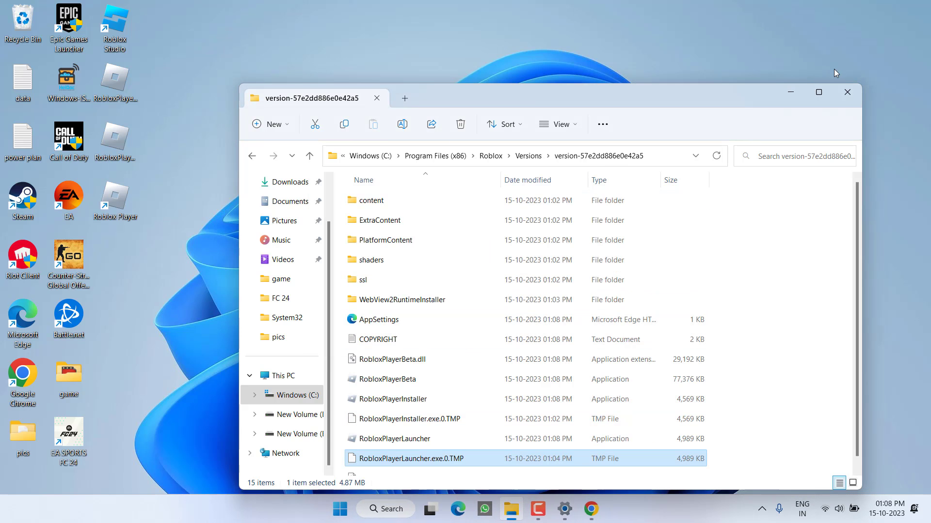
left_click(843, 95)
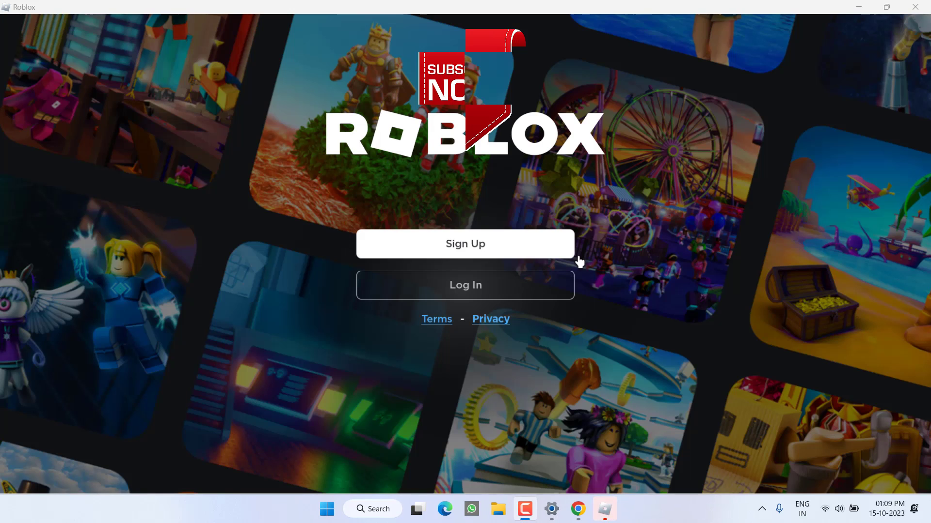
Bring up the Roblox username and password login form, then minimize the Roblox window to the taskbar.
left_click(436, 284)
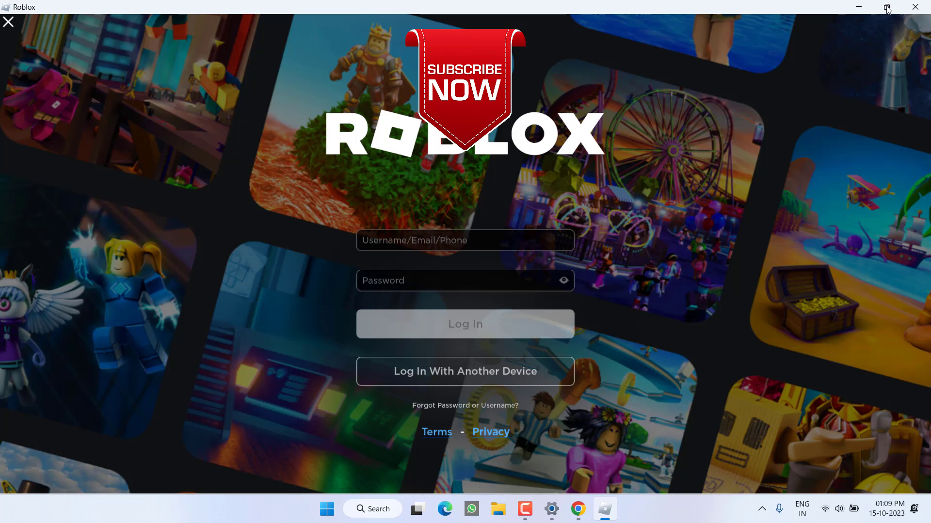
left_click(859, 7)
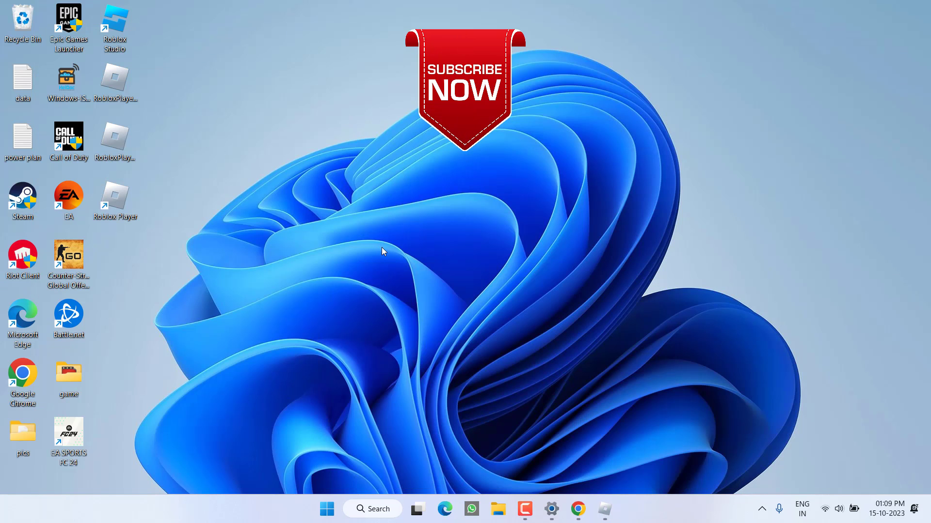